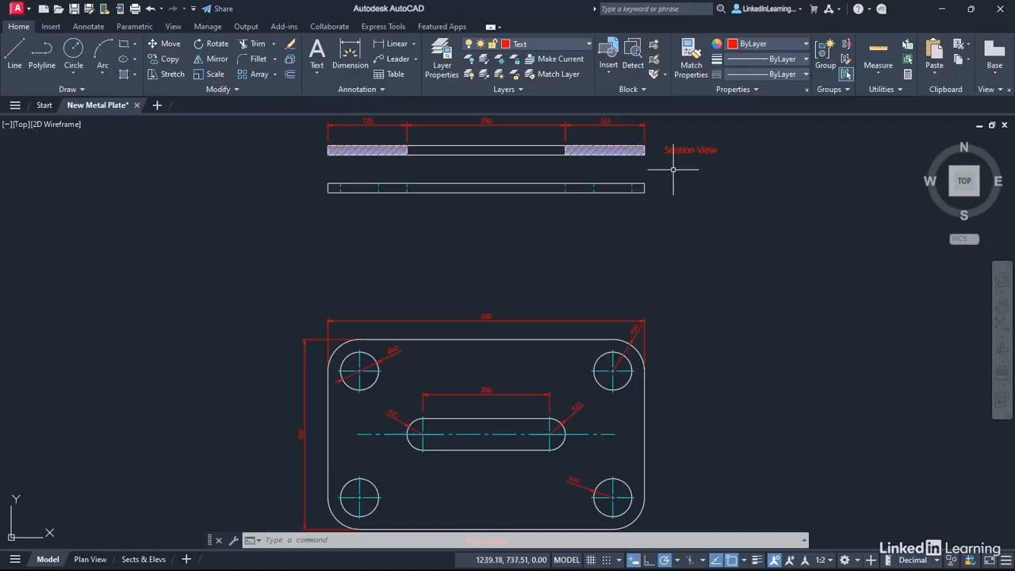
# Step: Make the Text layer current for labelling beside the section and side views
pyautogui.scroll(4, 674, 163)
pyautogui.moveTo(705, 158)
pyautogui.mouseDown(button='middle')
pyautogui.moveTo(621, 356)
pyautogui.moveTo(595, 318)
pyautogui.mouseUp(button='middle')
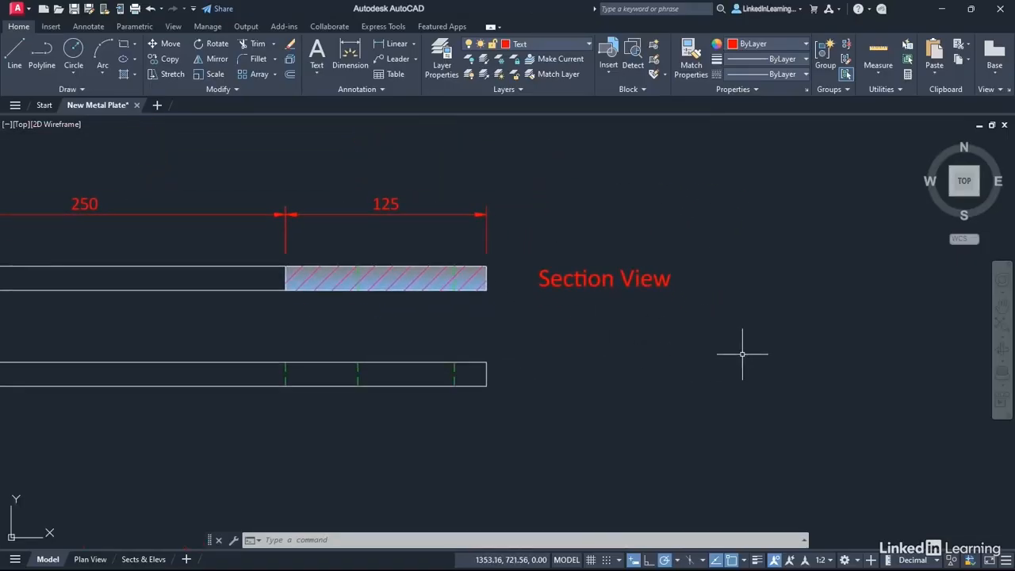
pyautogui.click(587, 44)
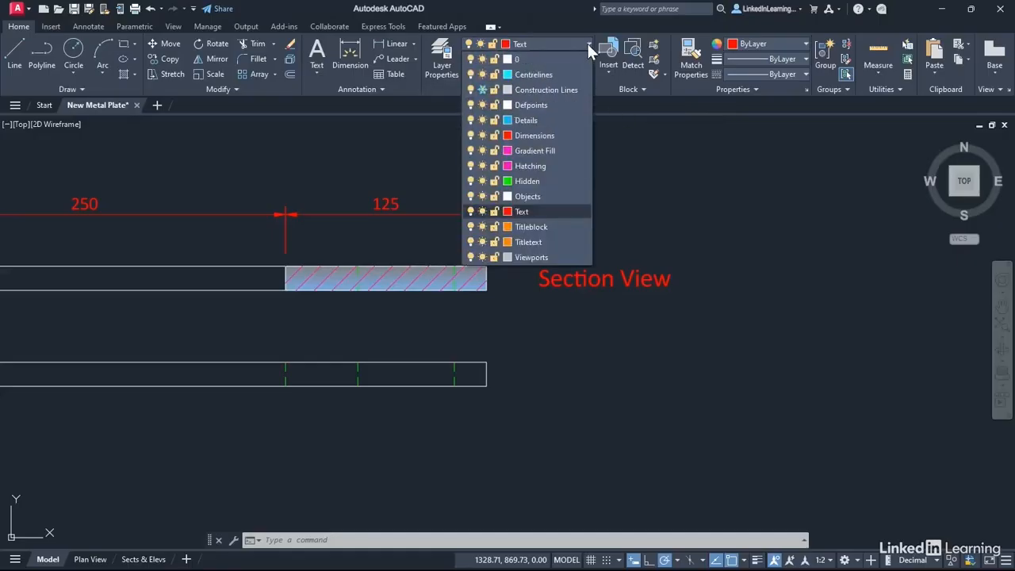
pyautogui.click(525, 213)
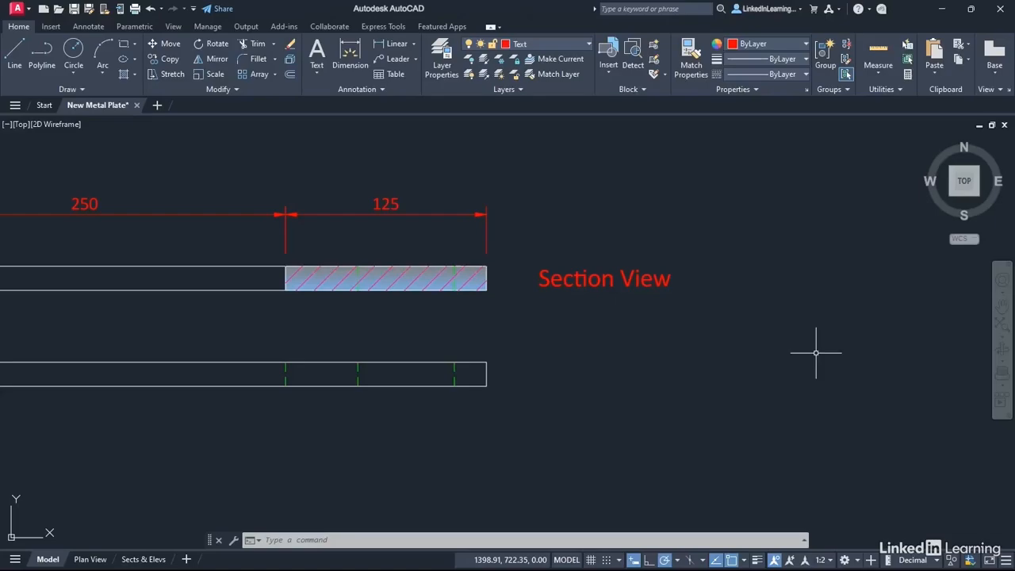
# Step: Check the Sects & Elevs layout's viewport and existing section label, and return to model space
pyautogui.click(146, 559)
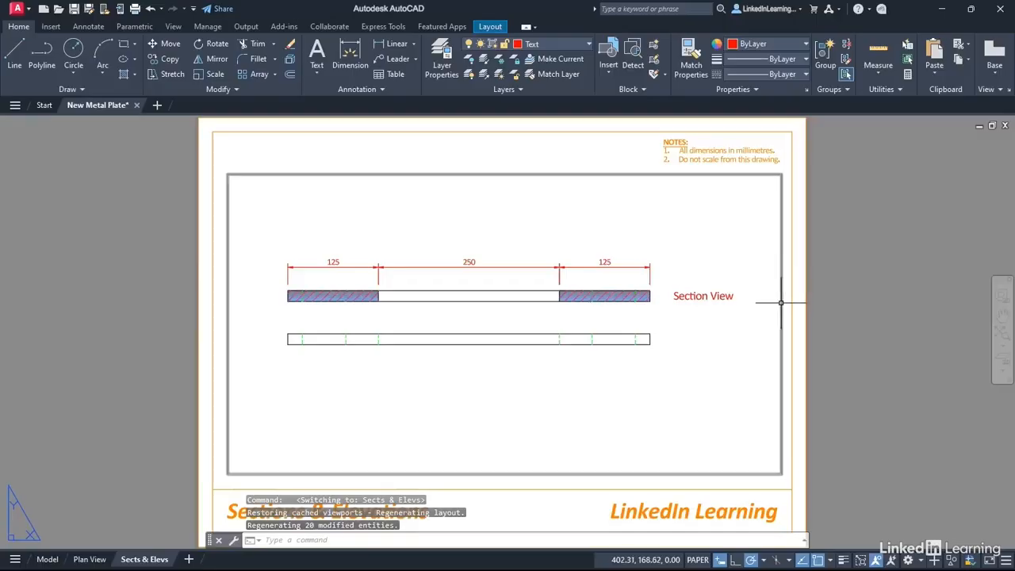
pyautogui.moveTo(781, 302)
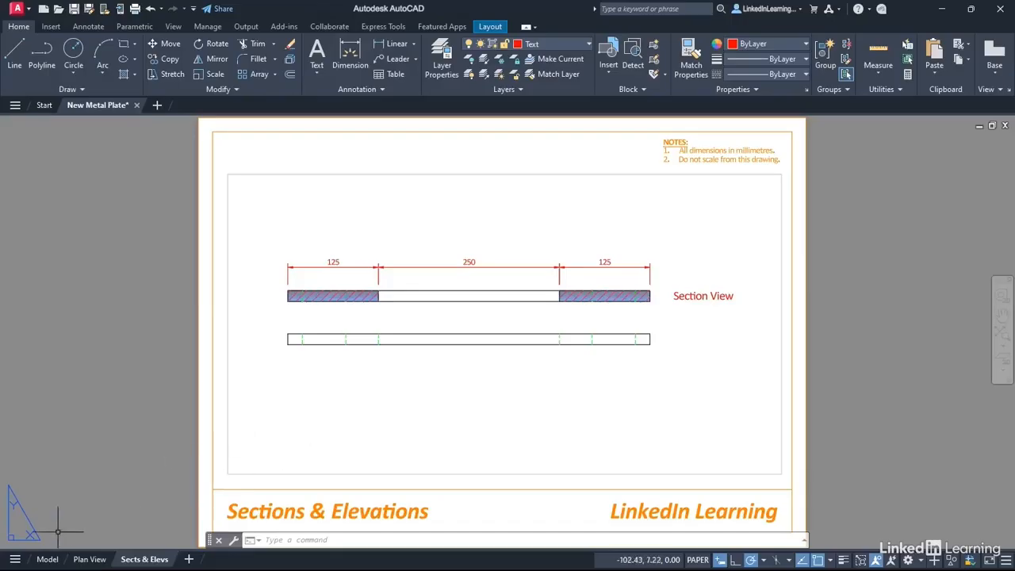
pyautogui.click(44, 559)
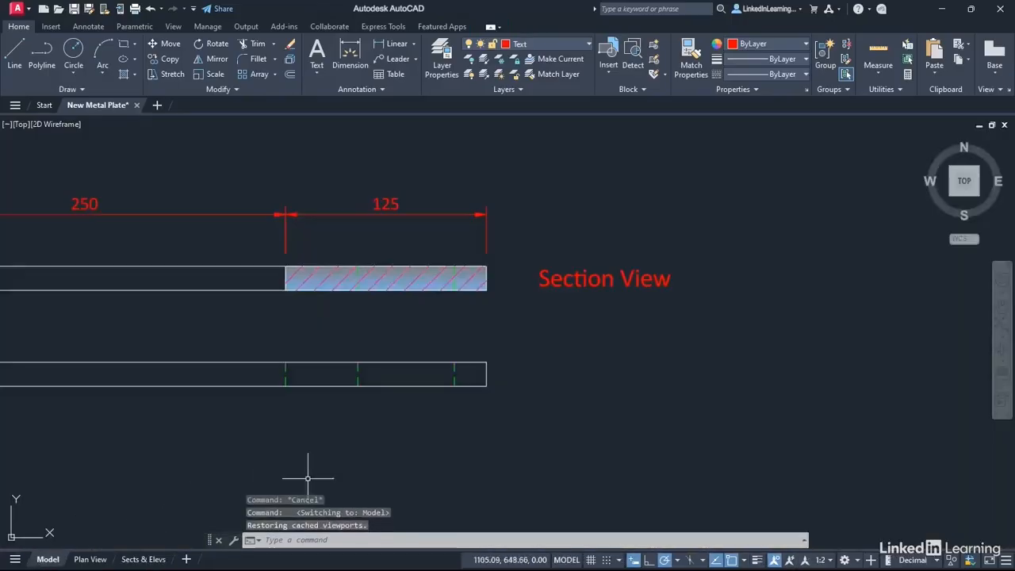
# Step: Set the annotation scale to 1:2 and make Labels_MODEL_Anno the current text style
pyautogui.click(832, 561)
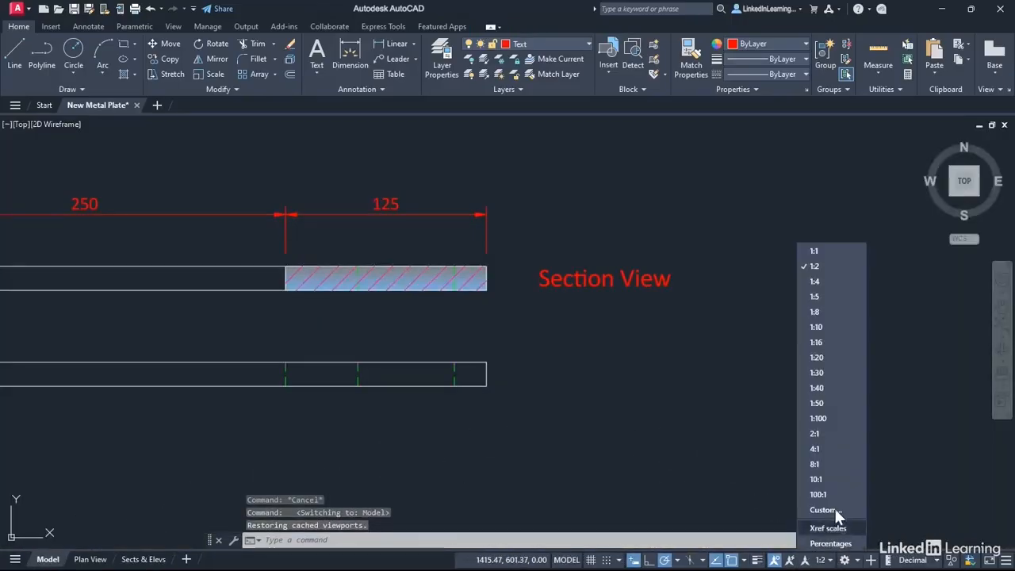
pyautogui.click(819, 267)
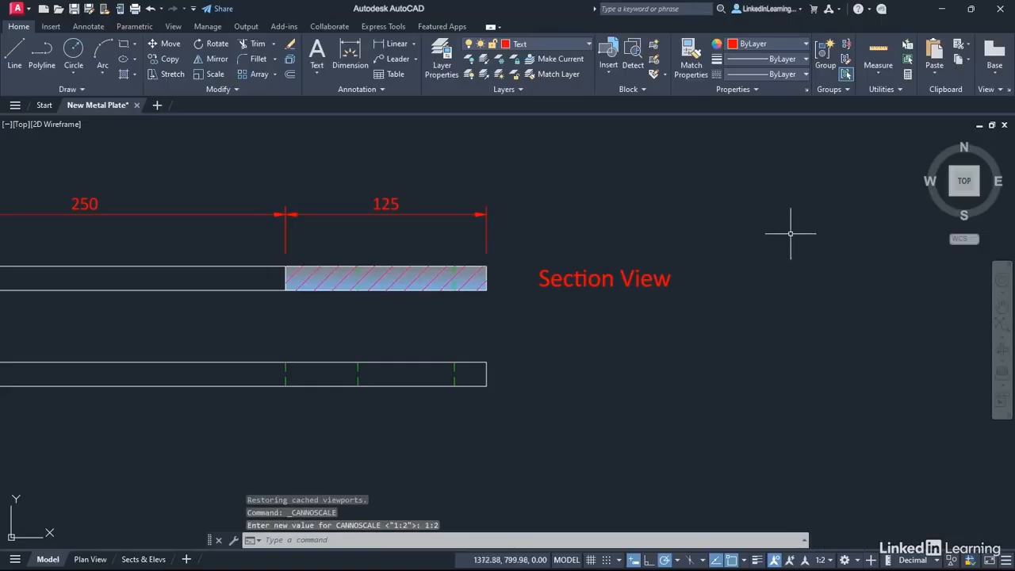
pyautogui.click(383, 89)
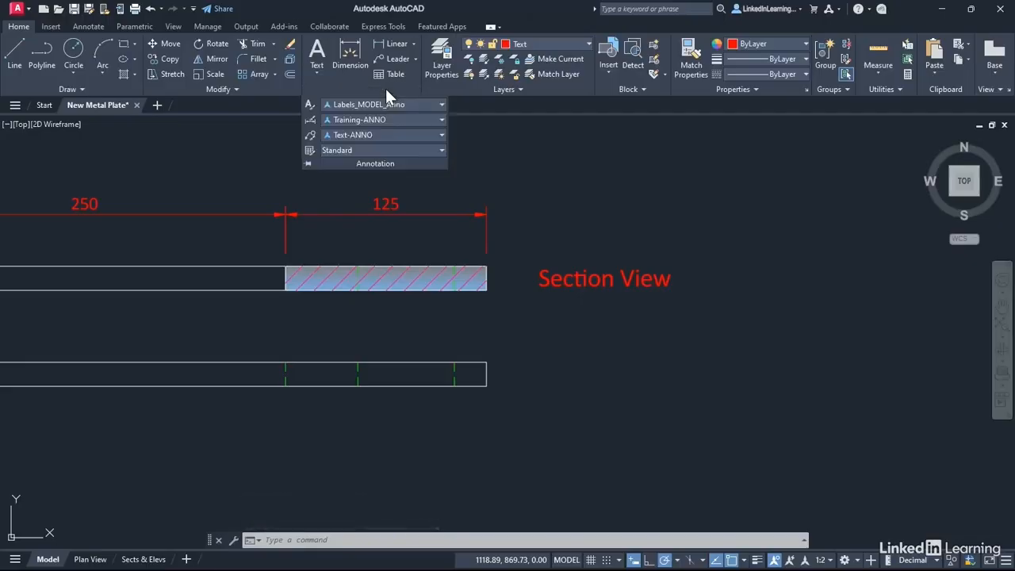
pyautogui.click(311, 105)
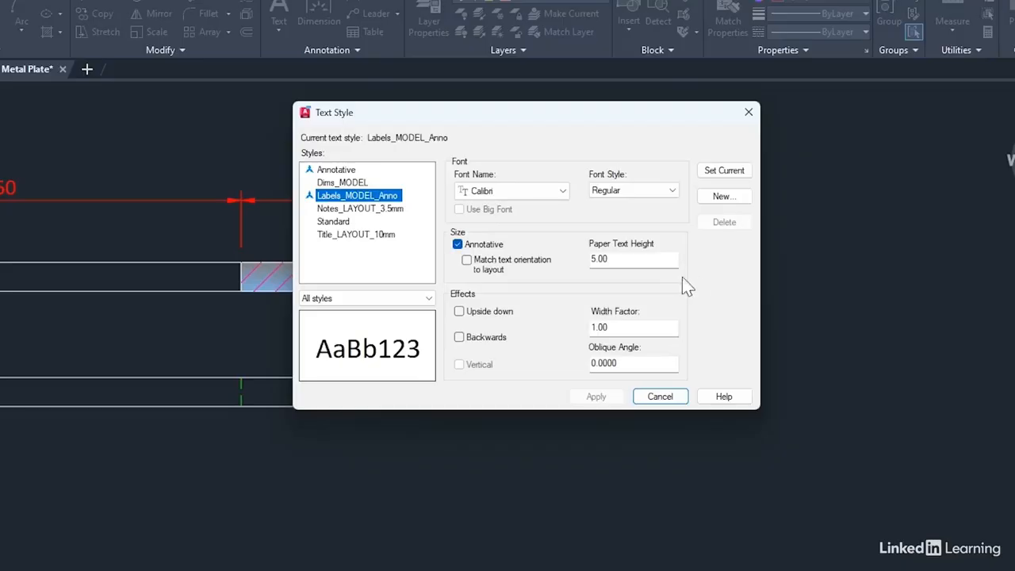
pyautogui.moveTo(623, 266)
pyautogui.click(717, 173)
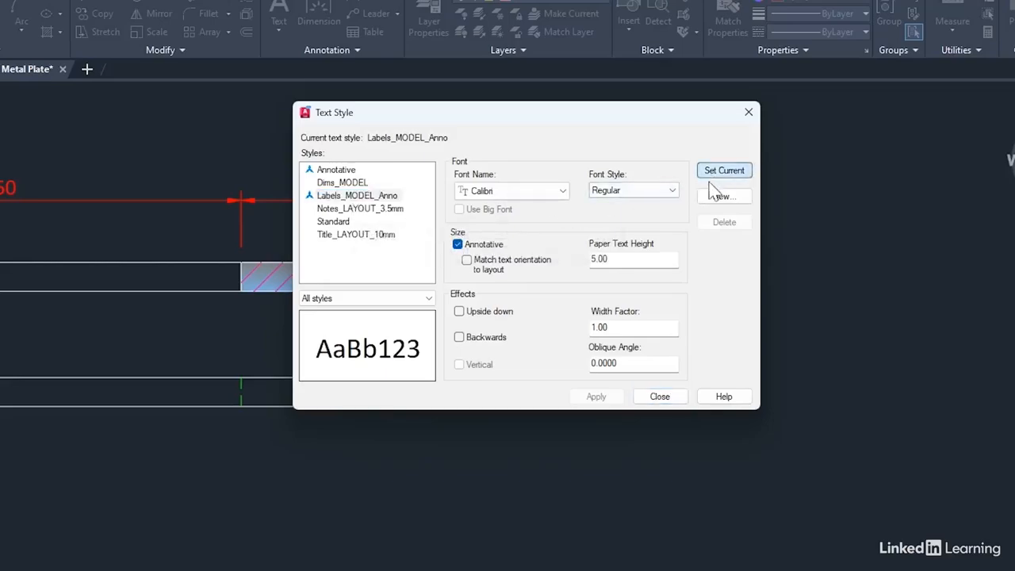
pyautogui.click(670, 401)
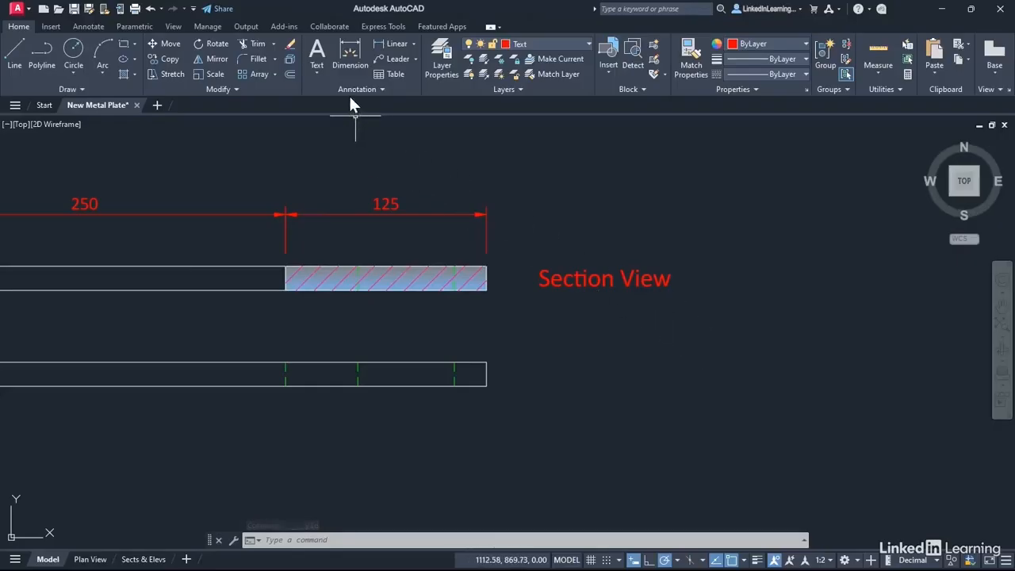
# Step: Add single-line text "Side View" with middle-left justification and 0 rotation at the midpoint of the side view's right edge
pyautogui.click(317, 72)
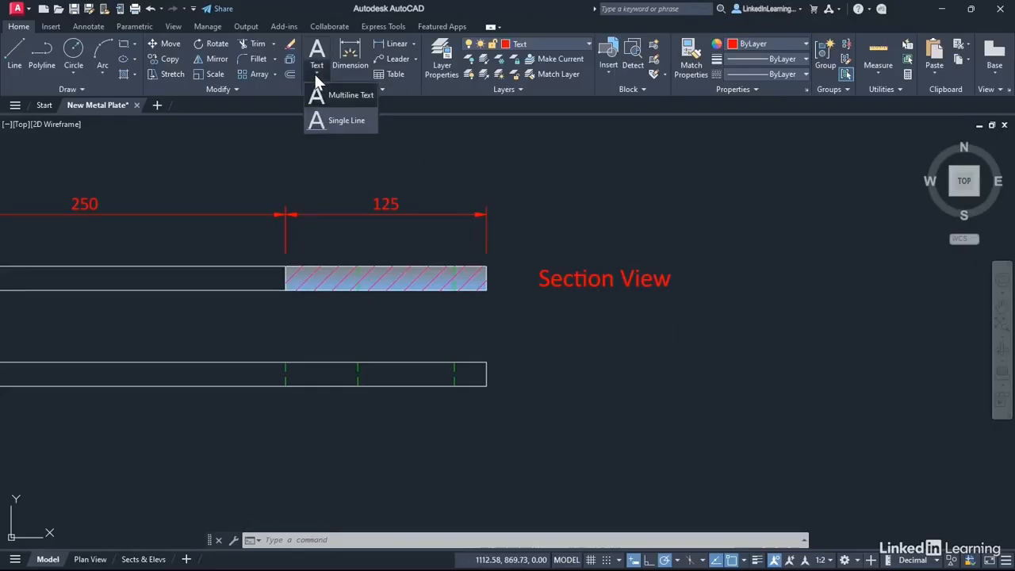
pyautogui.click(333, 119)
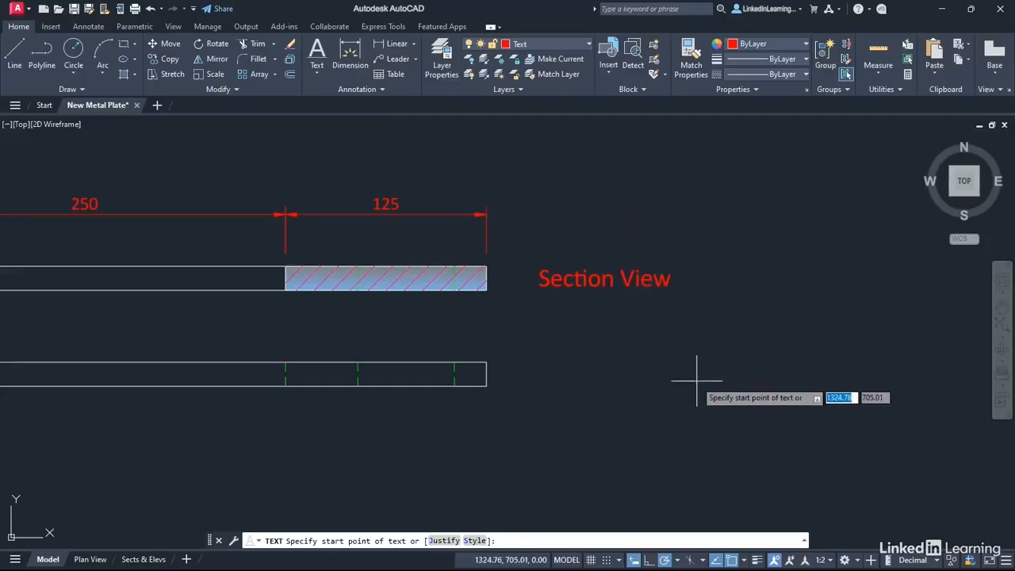
pyautogui.rightClick(579, 345)
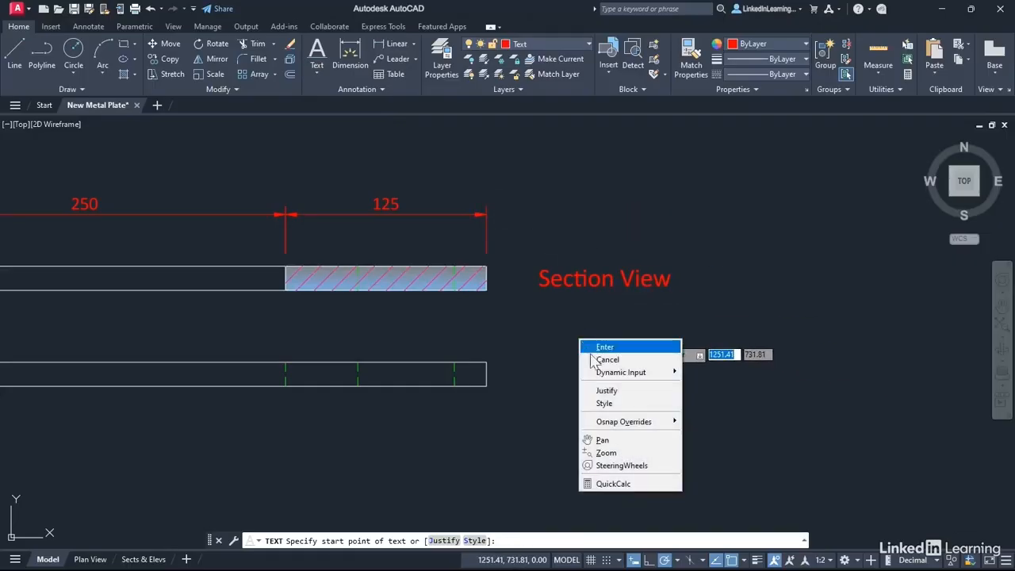
pyautogui.click(608, 391)
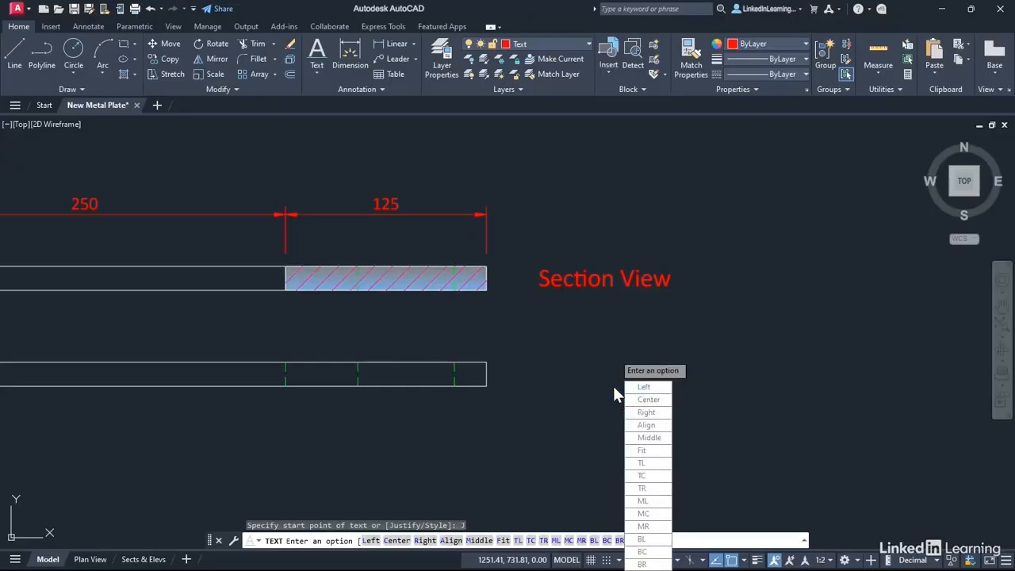
pyautogui.click(655, 505)
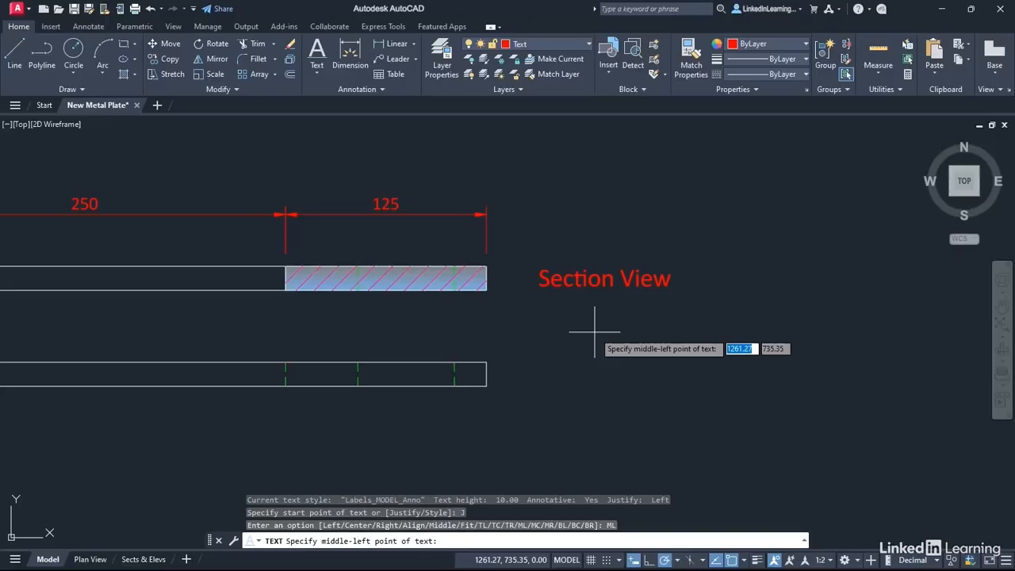
pyautogui.click(486, 373)
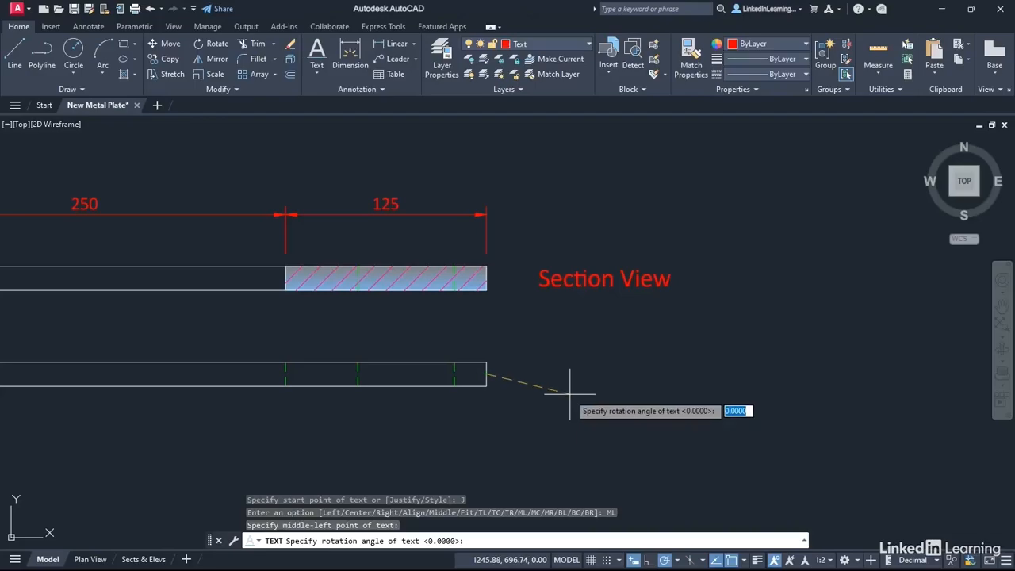
pyautogui.press('Return')
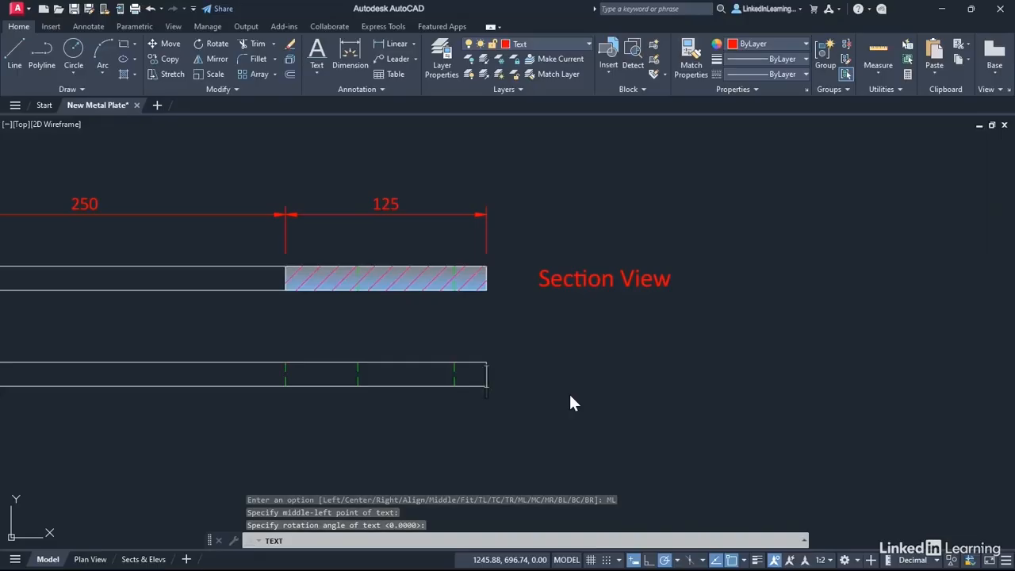
pyautogui.write('Side View')
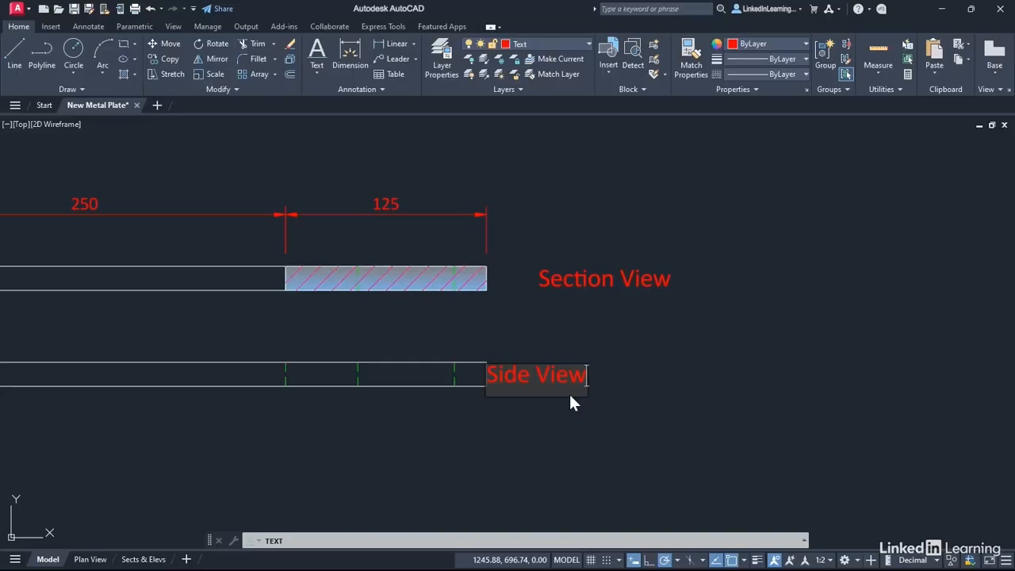
pyautogui.press('Return')
pyautogui.press('Return')
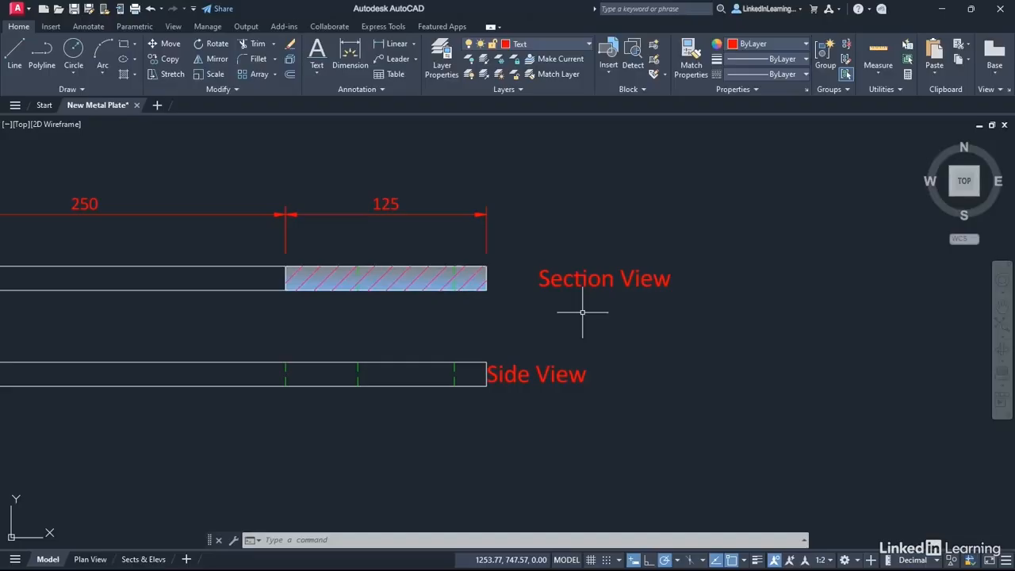
# Step: Move the "Section View" label by its grip to the midpoint of the section's right edge
pyautogui.click(573, 280)
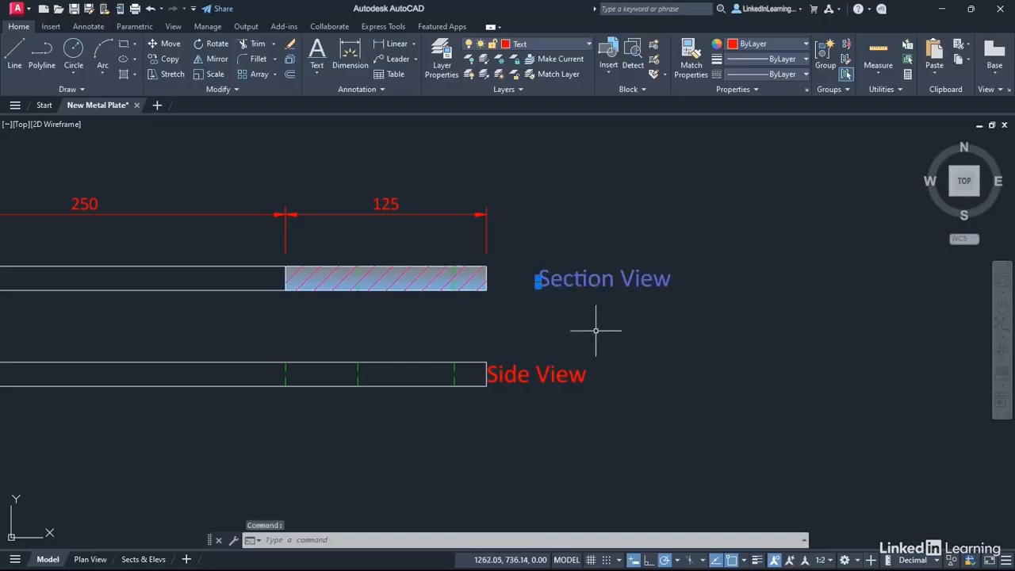
pyautogui.click(538, 280)
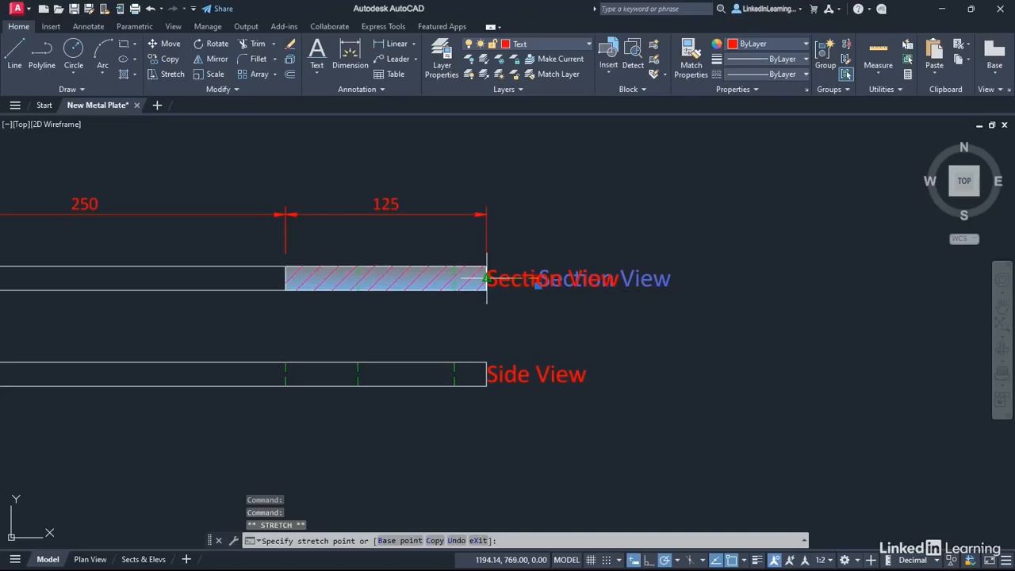
pyautogui.click(486, 279)
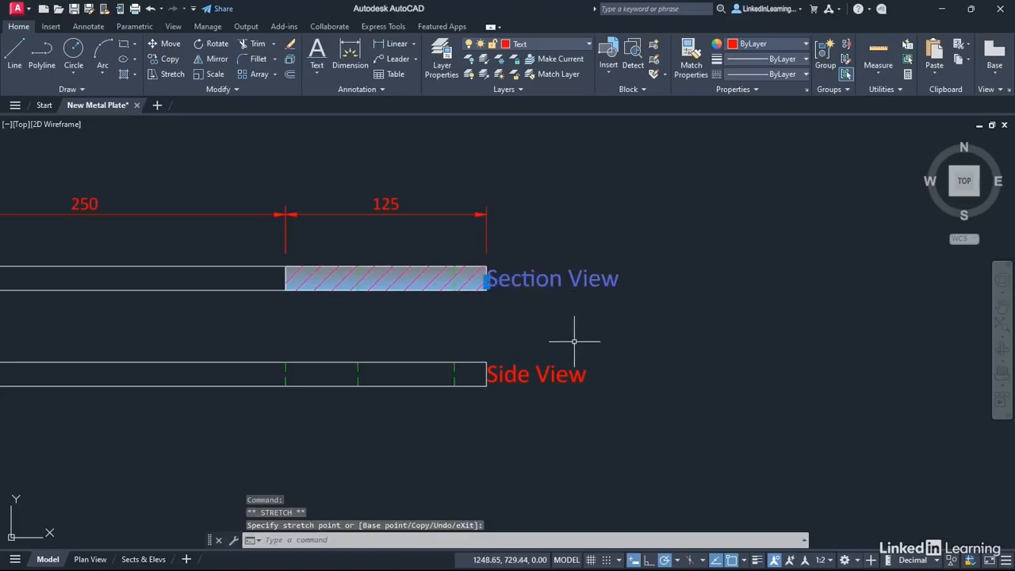
pyautogui.press('Escape')
pyautogui.press('Escape')
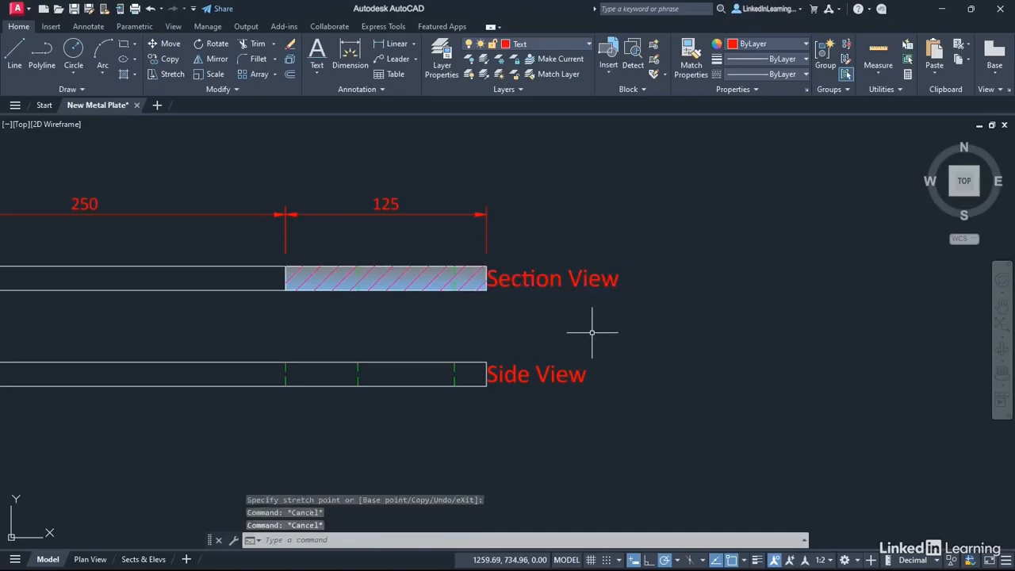
pyautogui.click(706, 413)
pyautogui.click(533, 263)
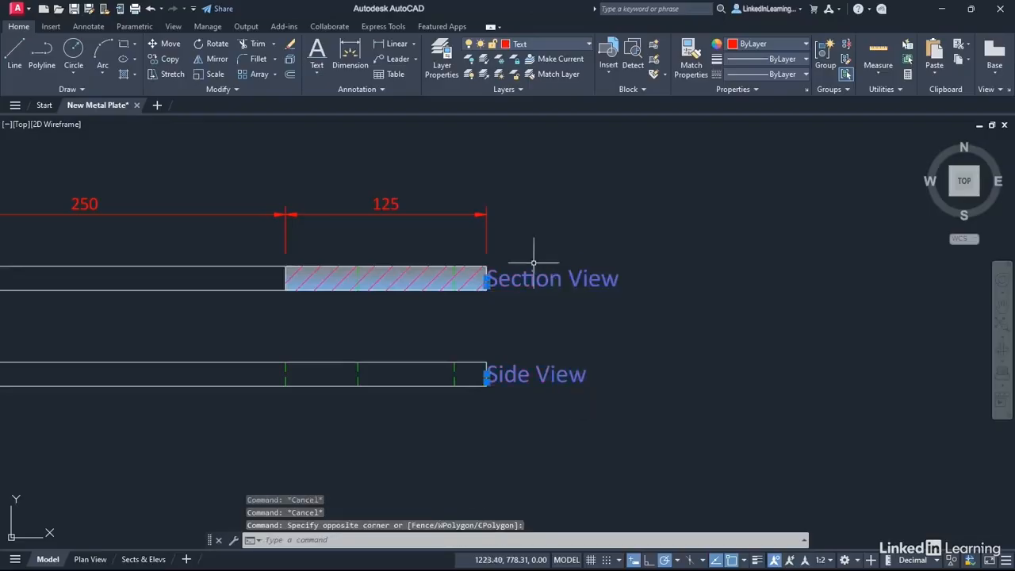
pyautogui.click(486, 278)
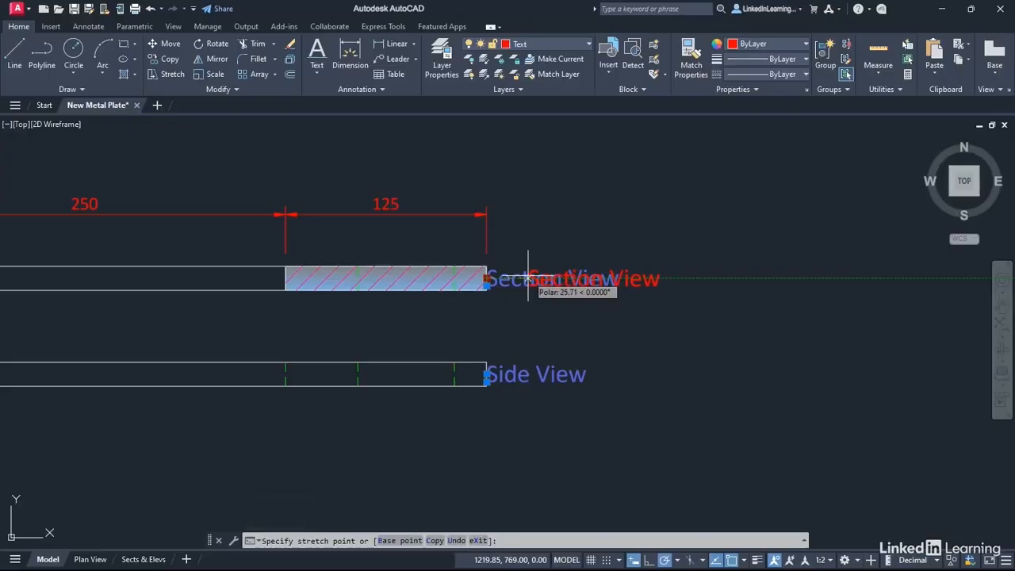
pyautogui.press('Escape')
pyautogui.press('Escape')
# Step: Move the "Section View" and "Side View" labels together 20 mm horizontally to the right, away from the plate edges
pyautogui.click(712, 432)
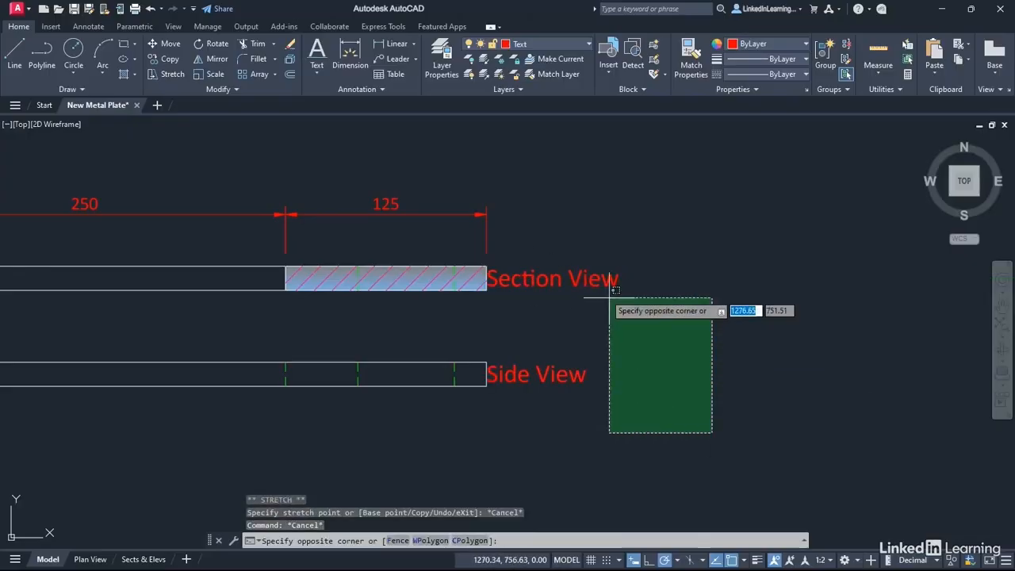
pyautogui.click(564, 258)
pyautogui.rightClick(623, 198)
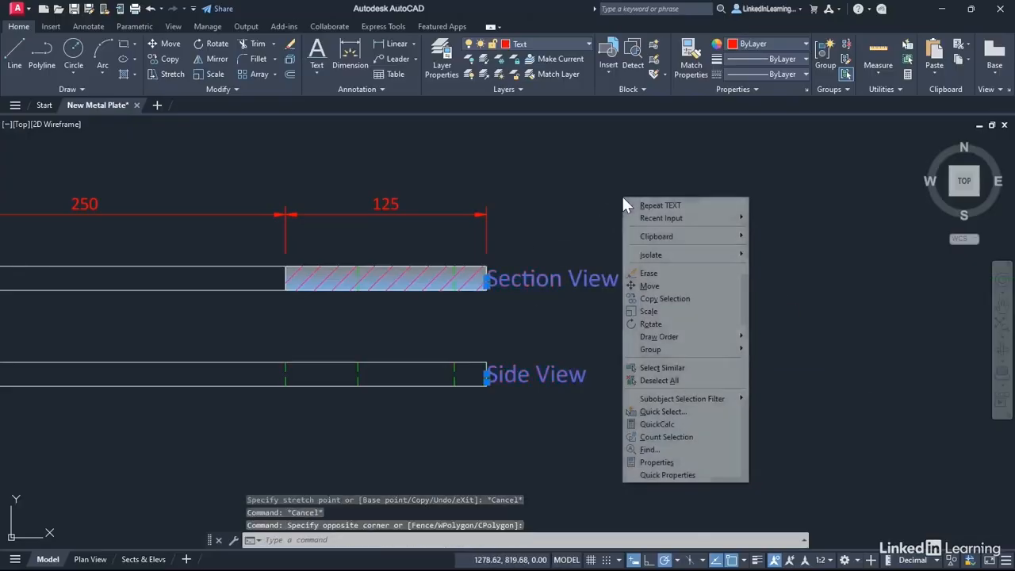
pyautogui.click(658, 286)
pyautogui.click(486, 290)
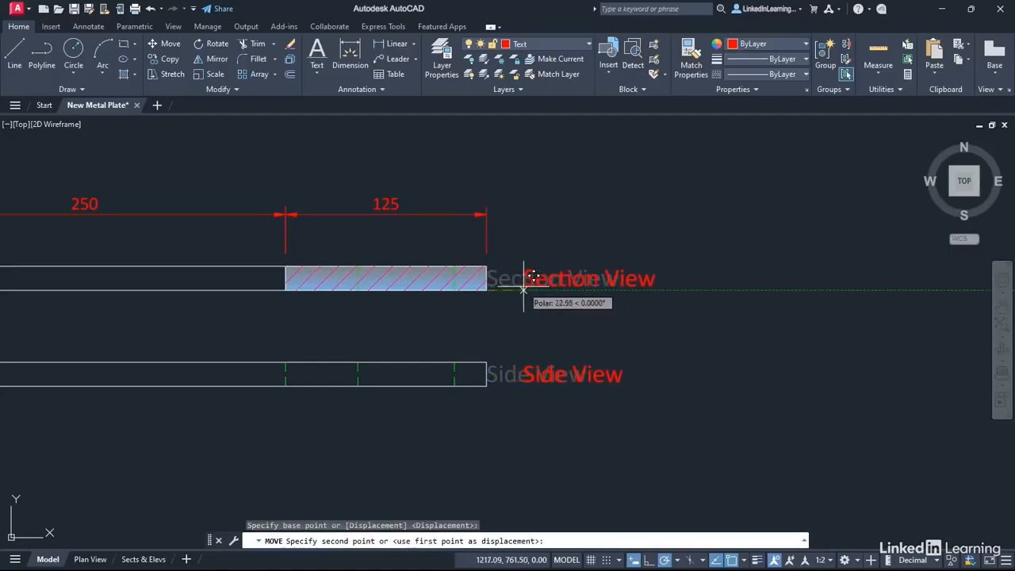
pyautogui.write('20')
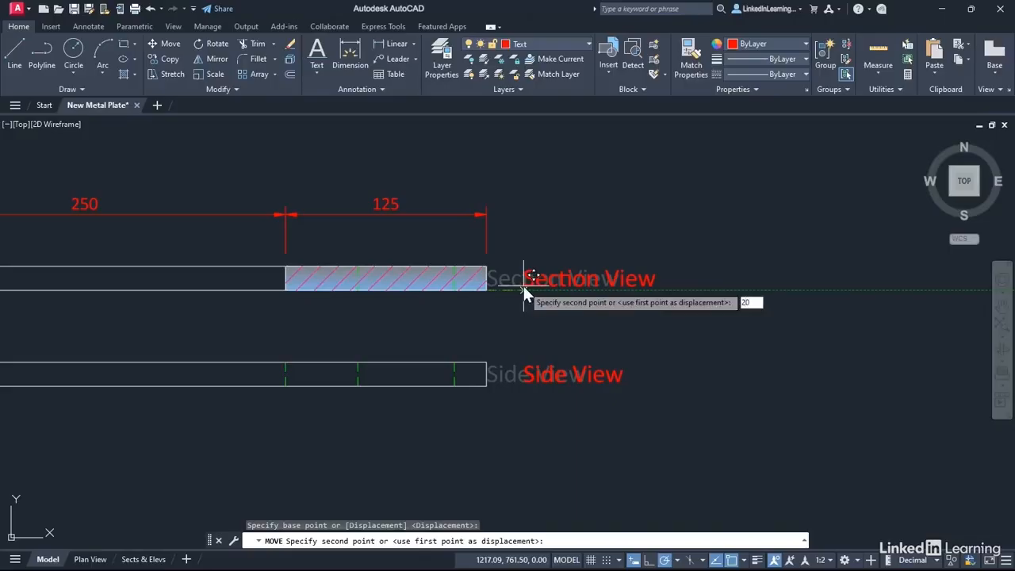
pyautogui.press('Return')
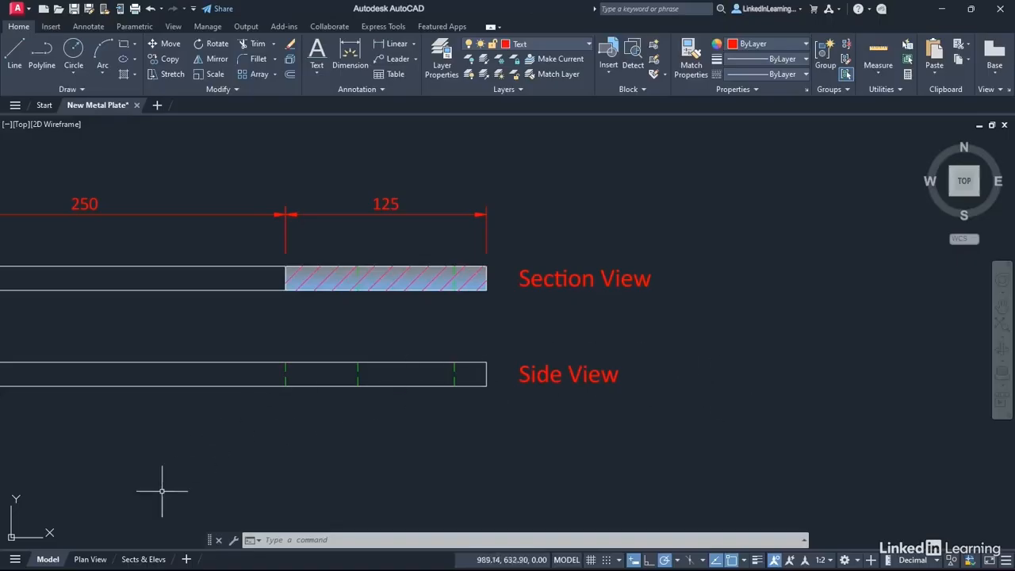
# Step: Switch to the Sects & Elevs layout to check the aligned view labels
pyautogui.click(144, 559)
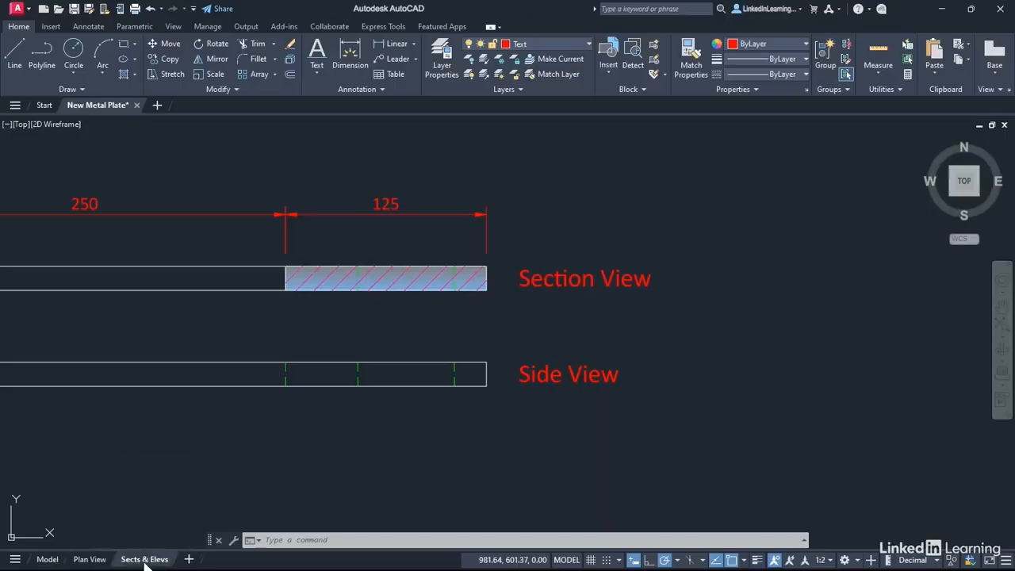